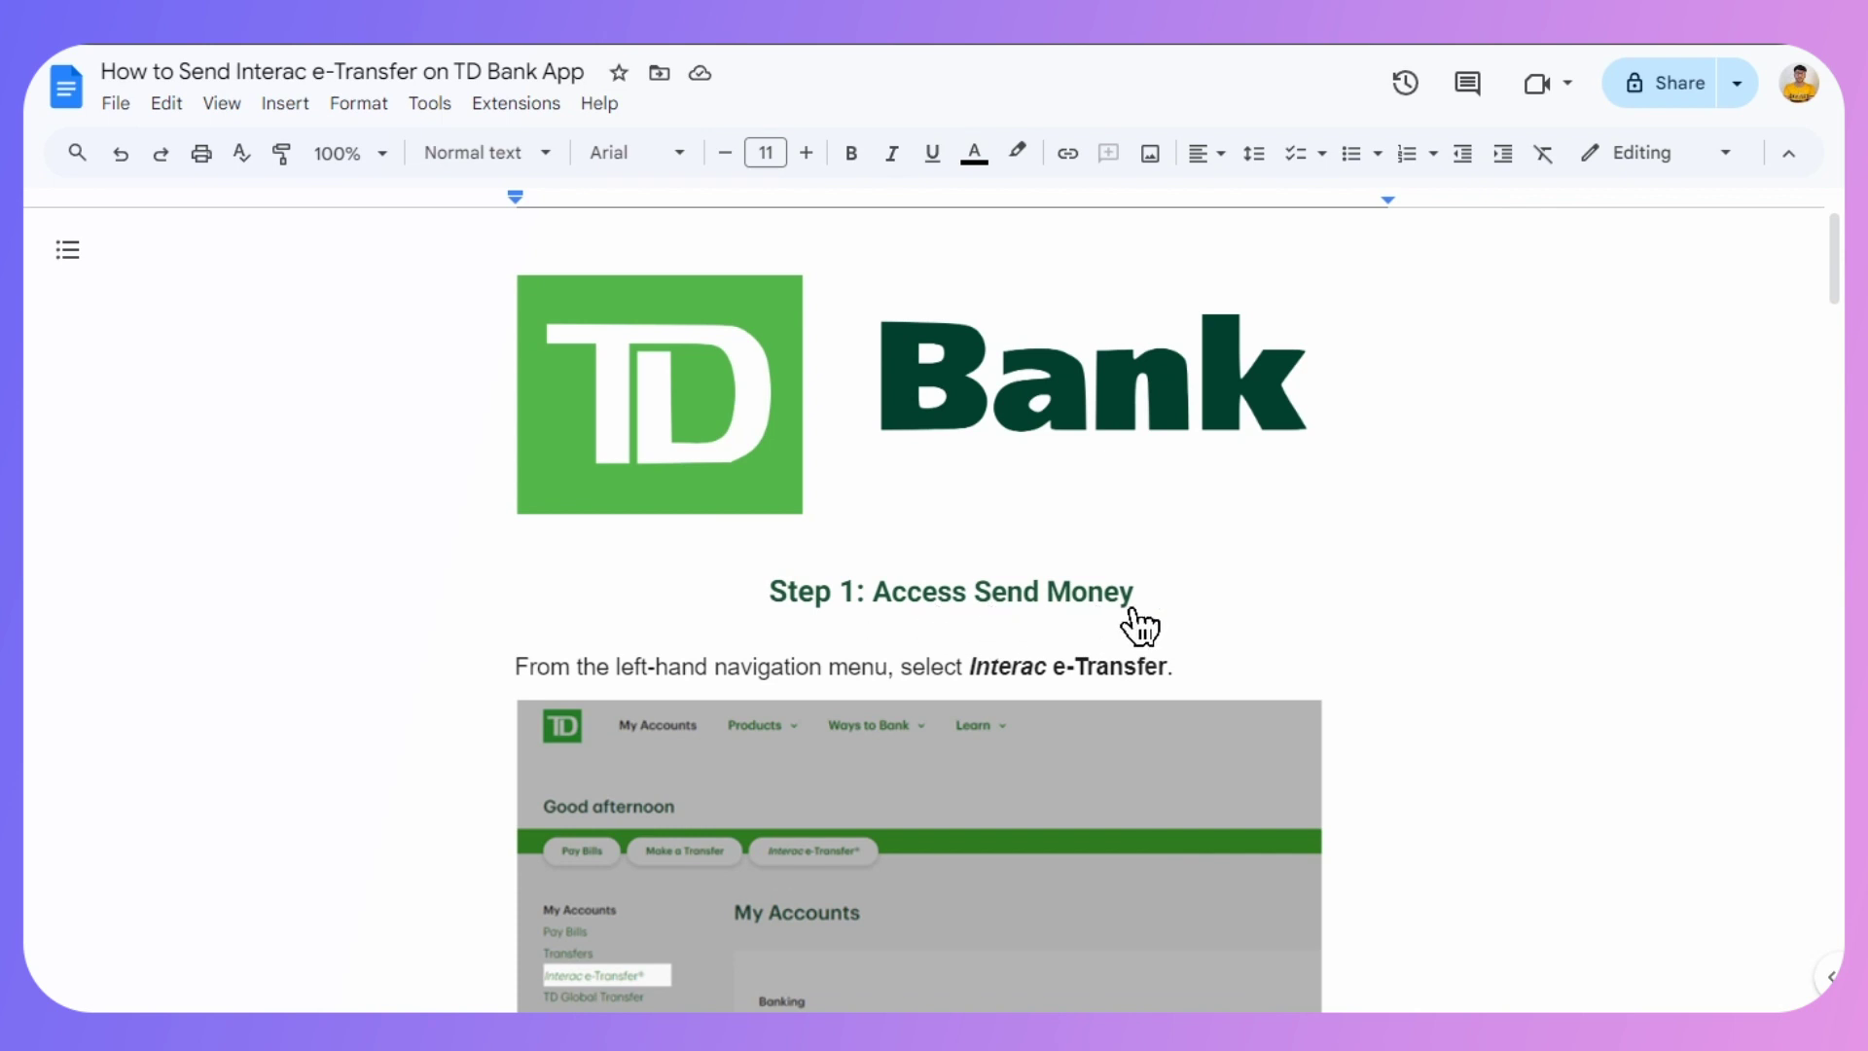
scroll(934, 657, down, 3)
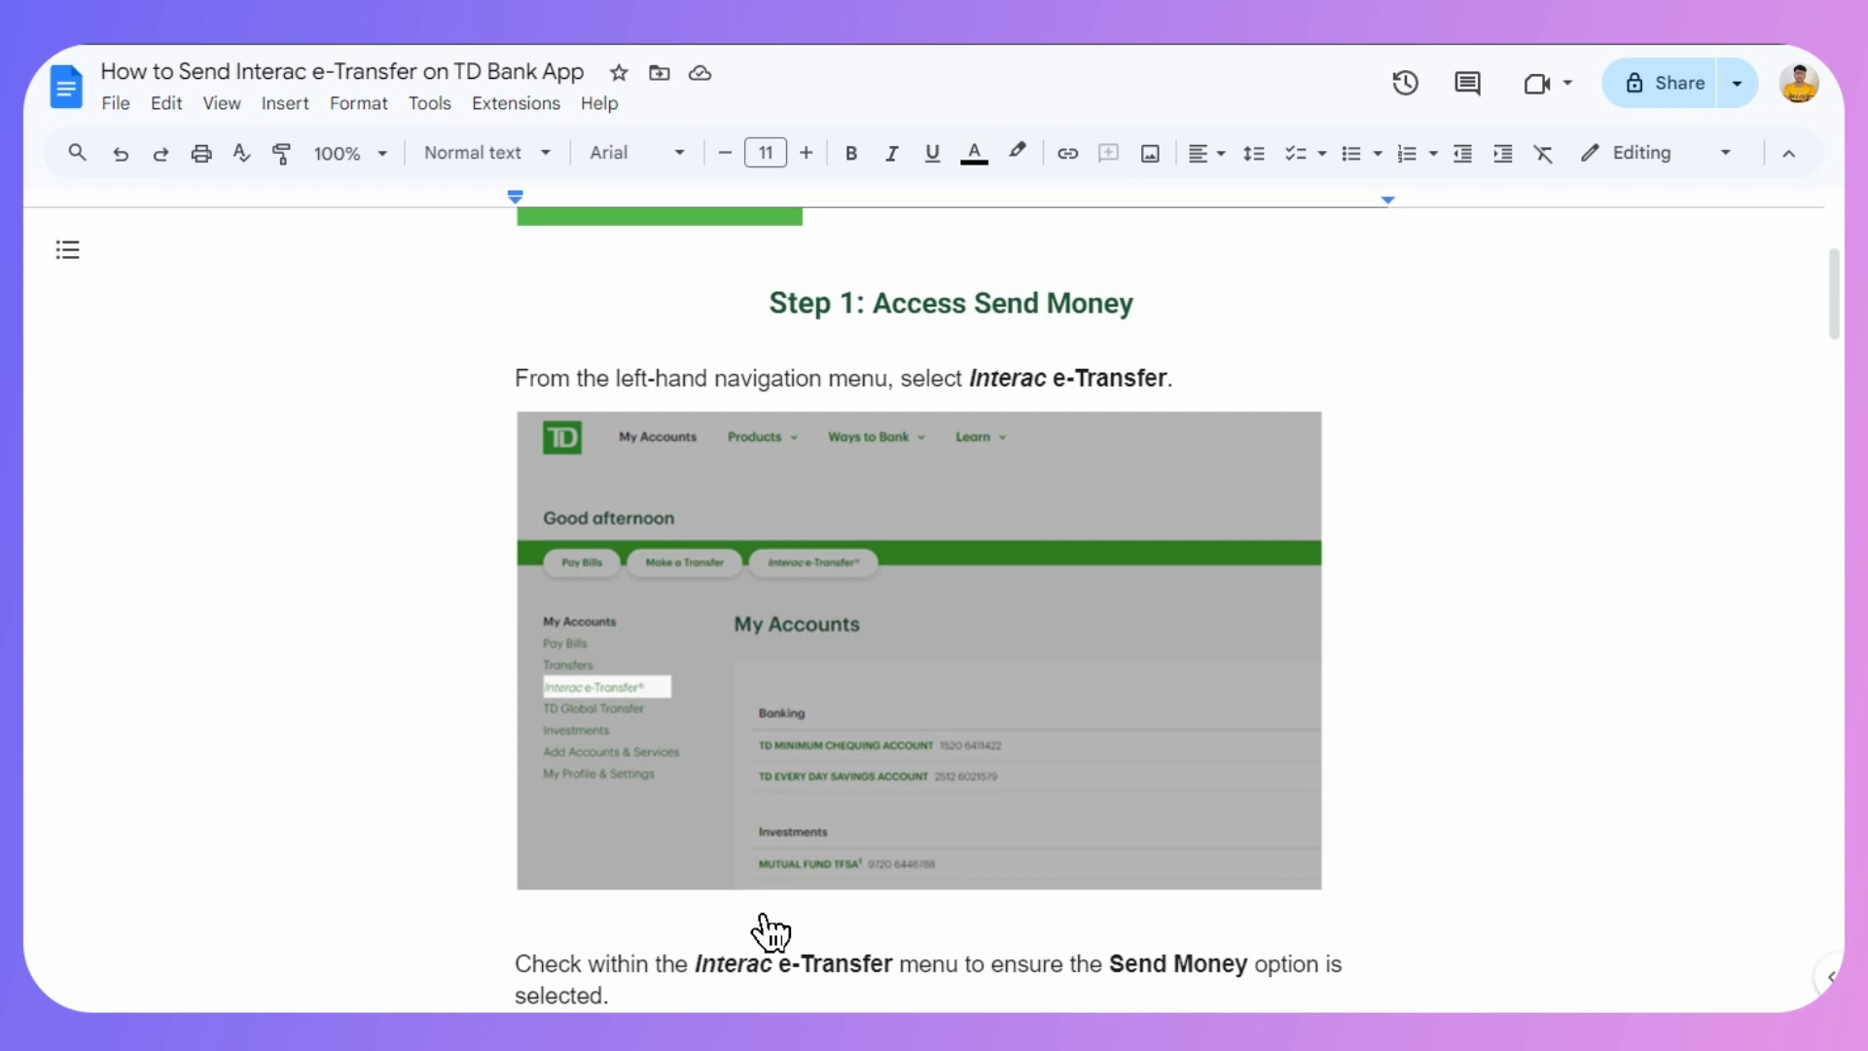
scroll(755, 930, down, 3)
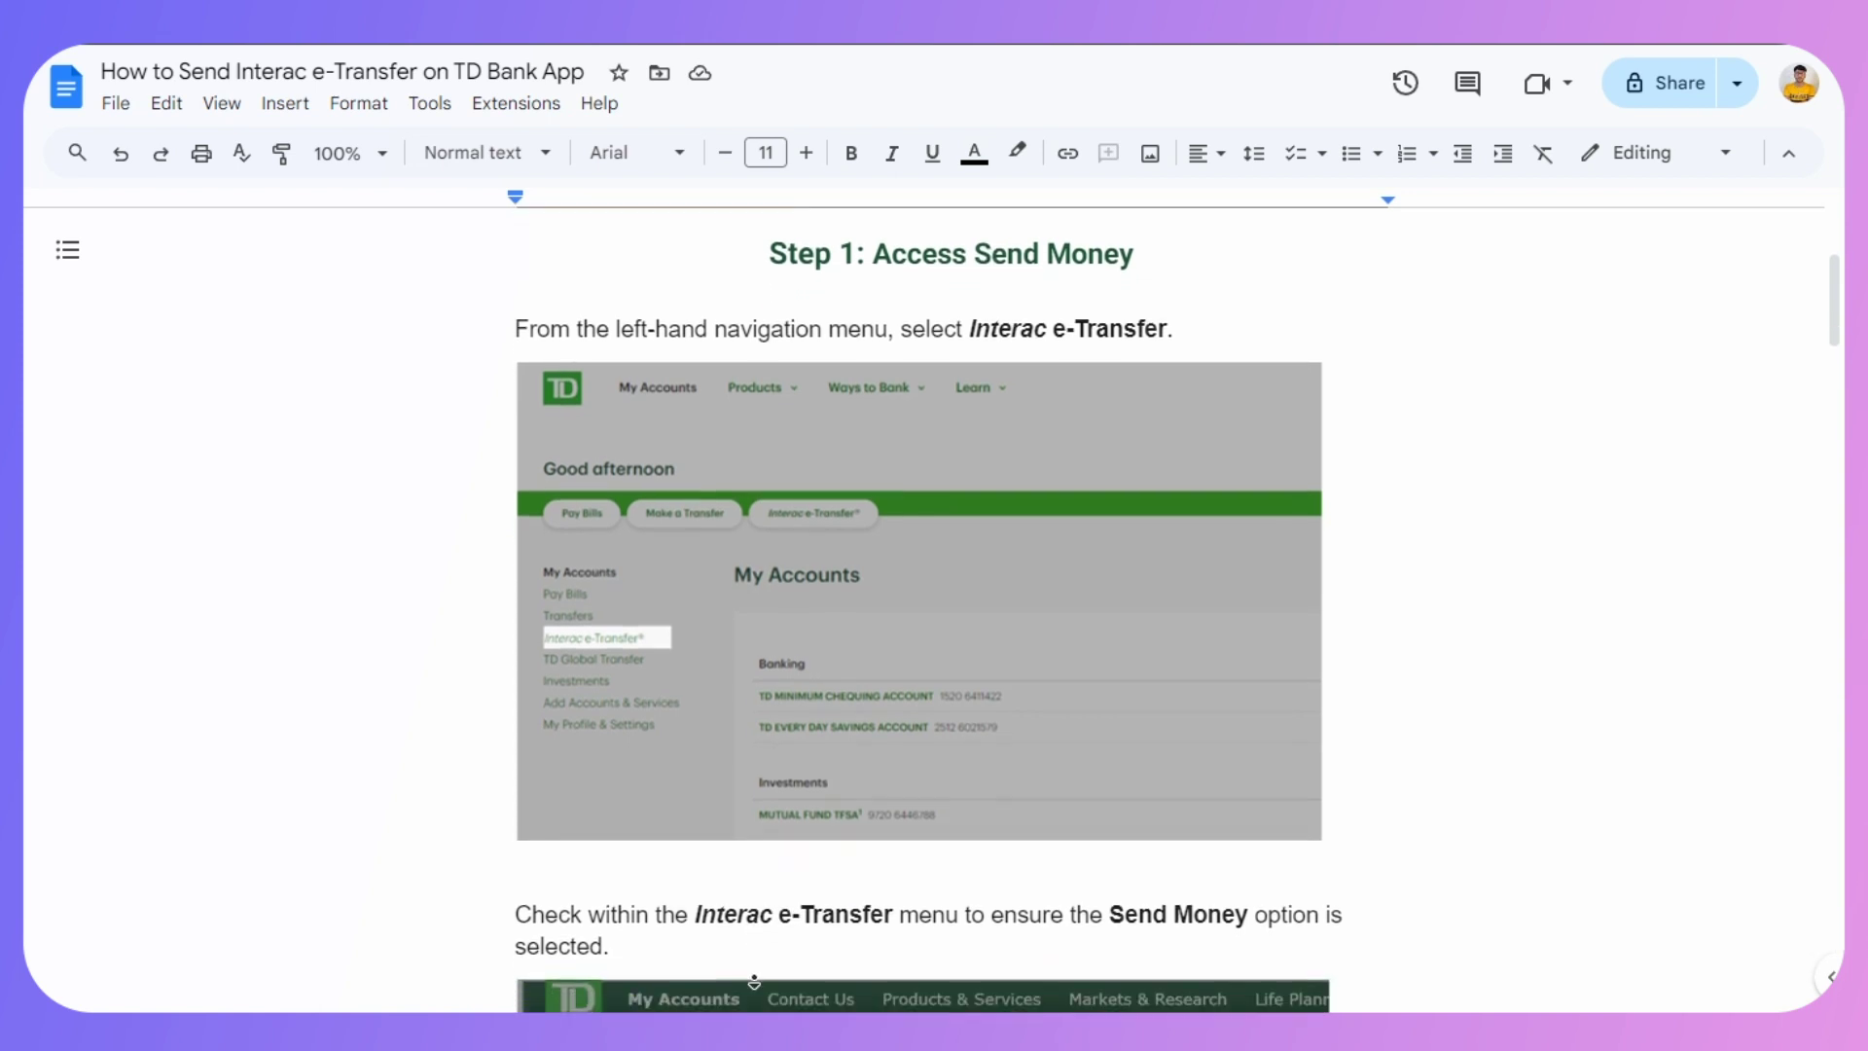
scroll(755, 984, down, 2)
scroll(755, 981, down, 2)
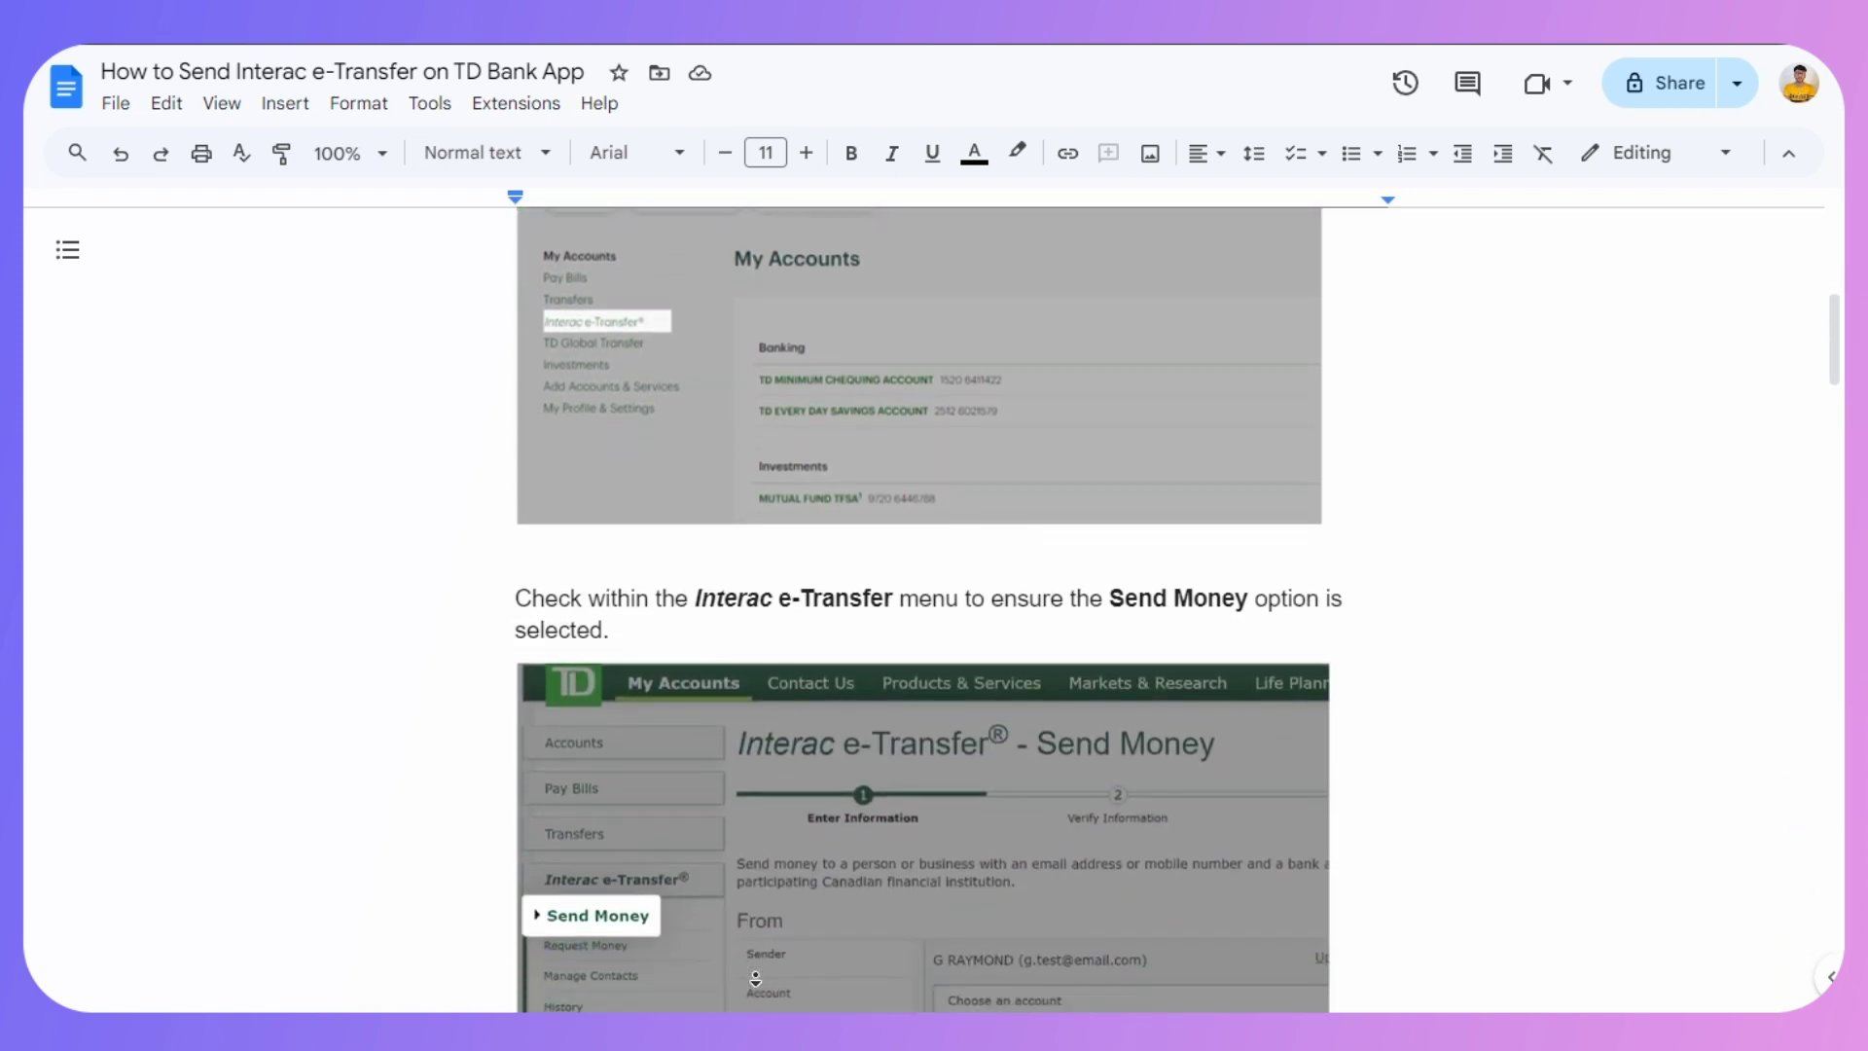
scroll(755, 978, down, 2)
scroll(754, 975, down, 2)
scroll(755, 975, down, 2)
scroll(754, 976, down, 2)
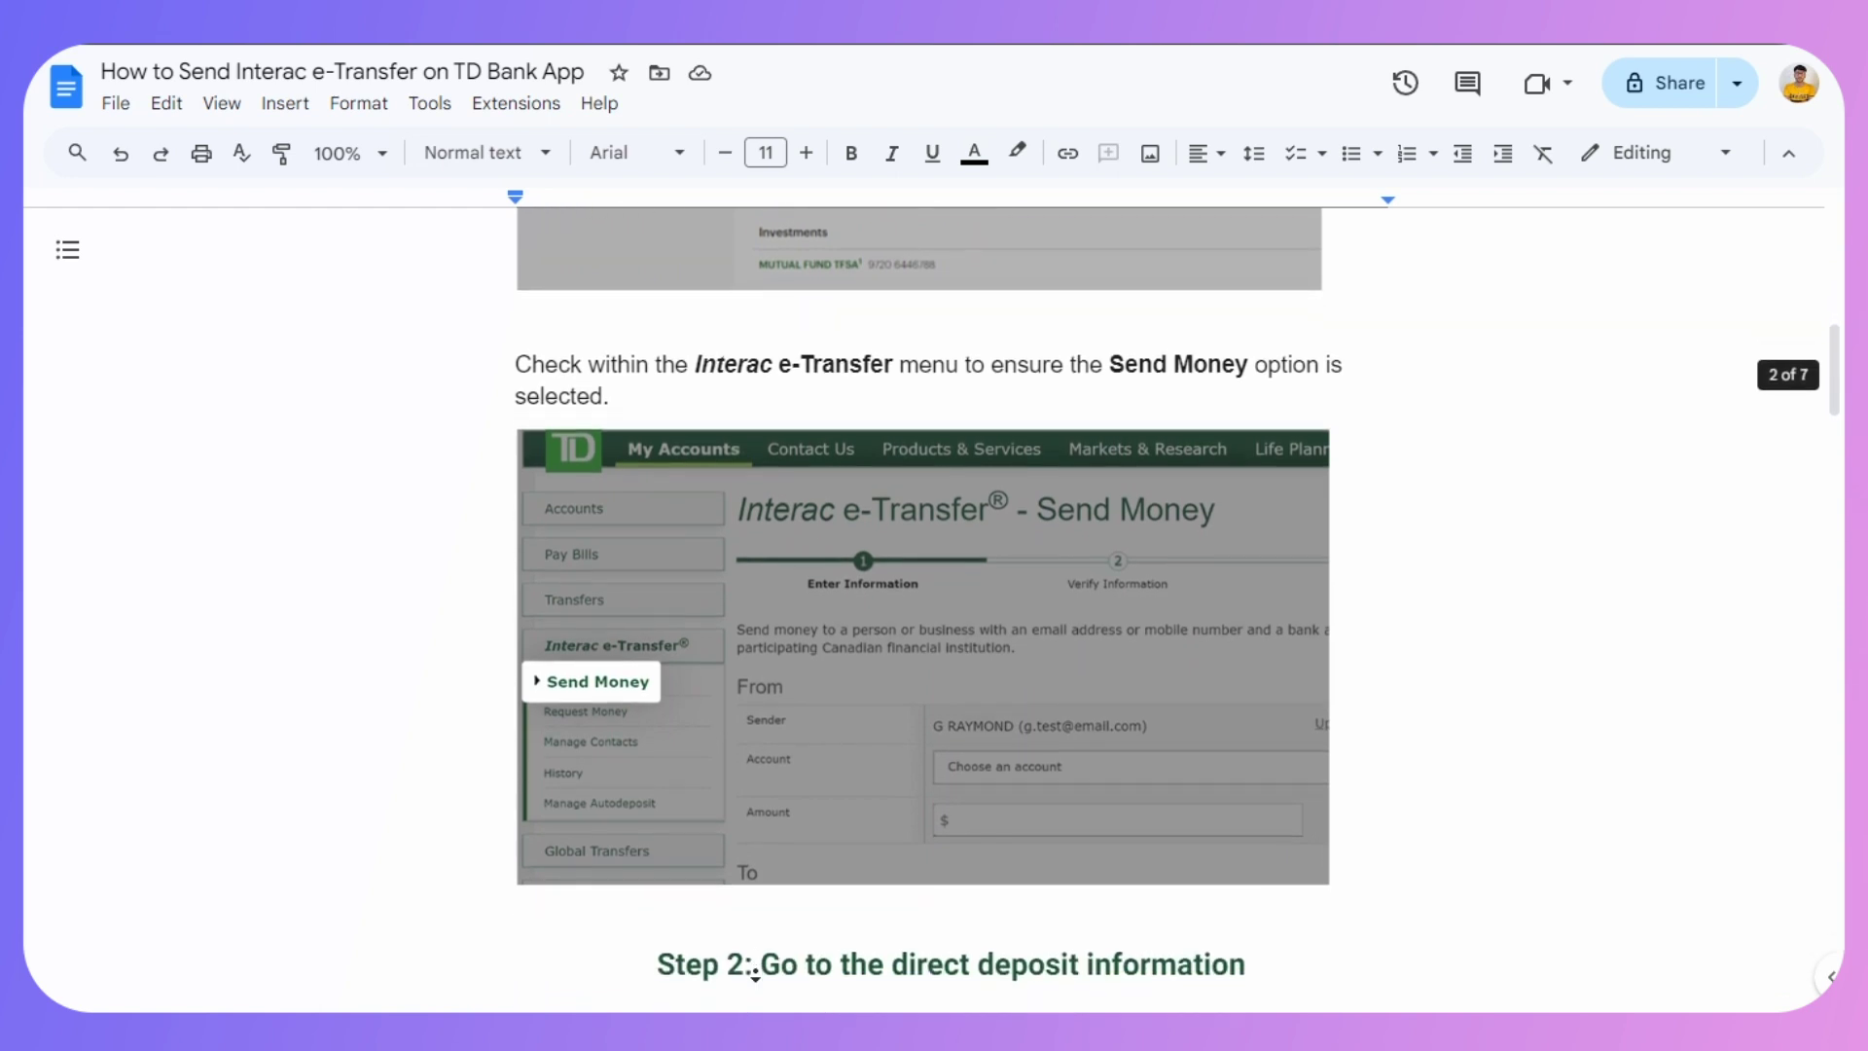
scroll(756, 978, down, 2)
scroll(758, 981, down, 2)
scroll(758, 980, down, 2)
scroll(758, 981, down, 2)
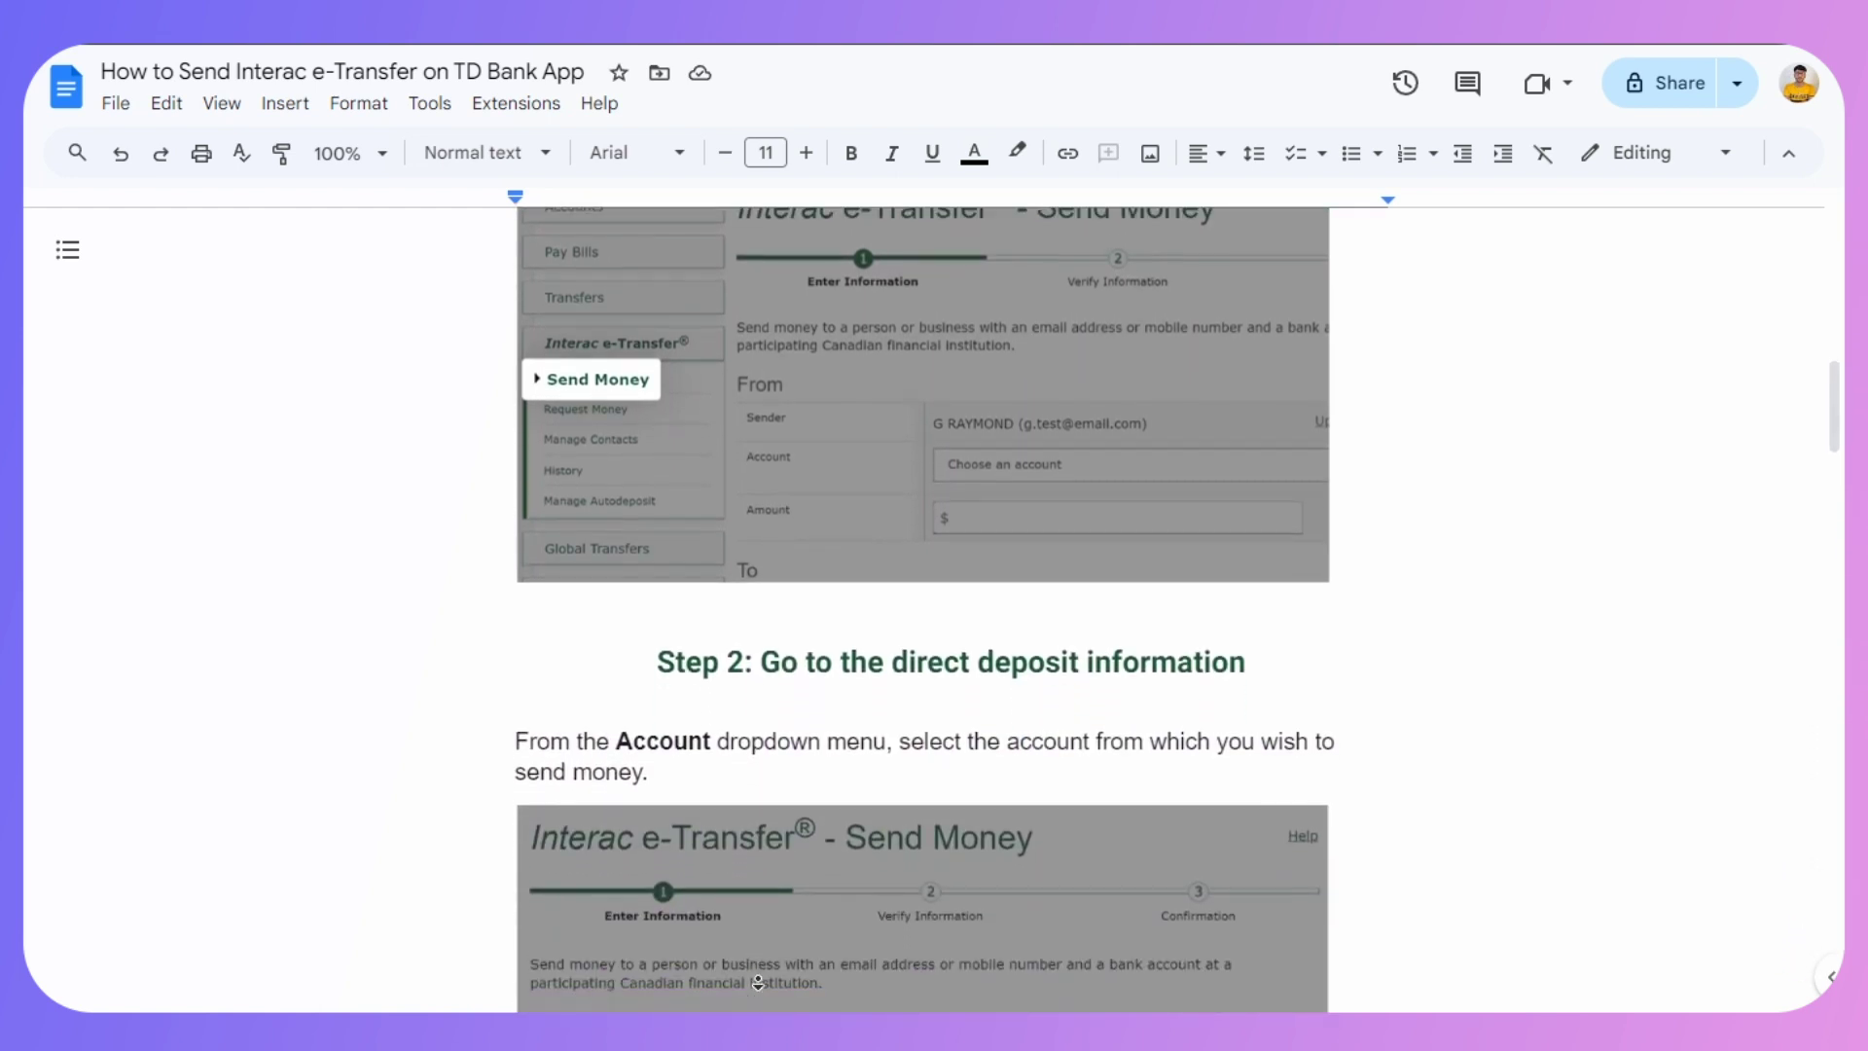
scroll(757, 981, down, 2)
scroll(757, 981, down, 2)
scroll(758, 981, down, 2)
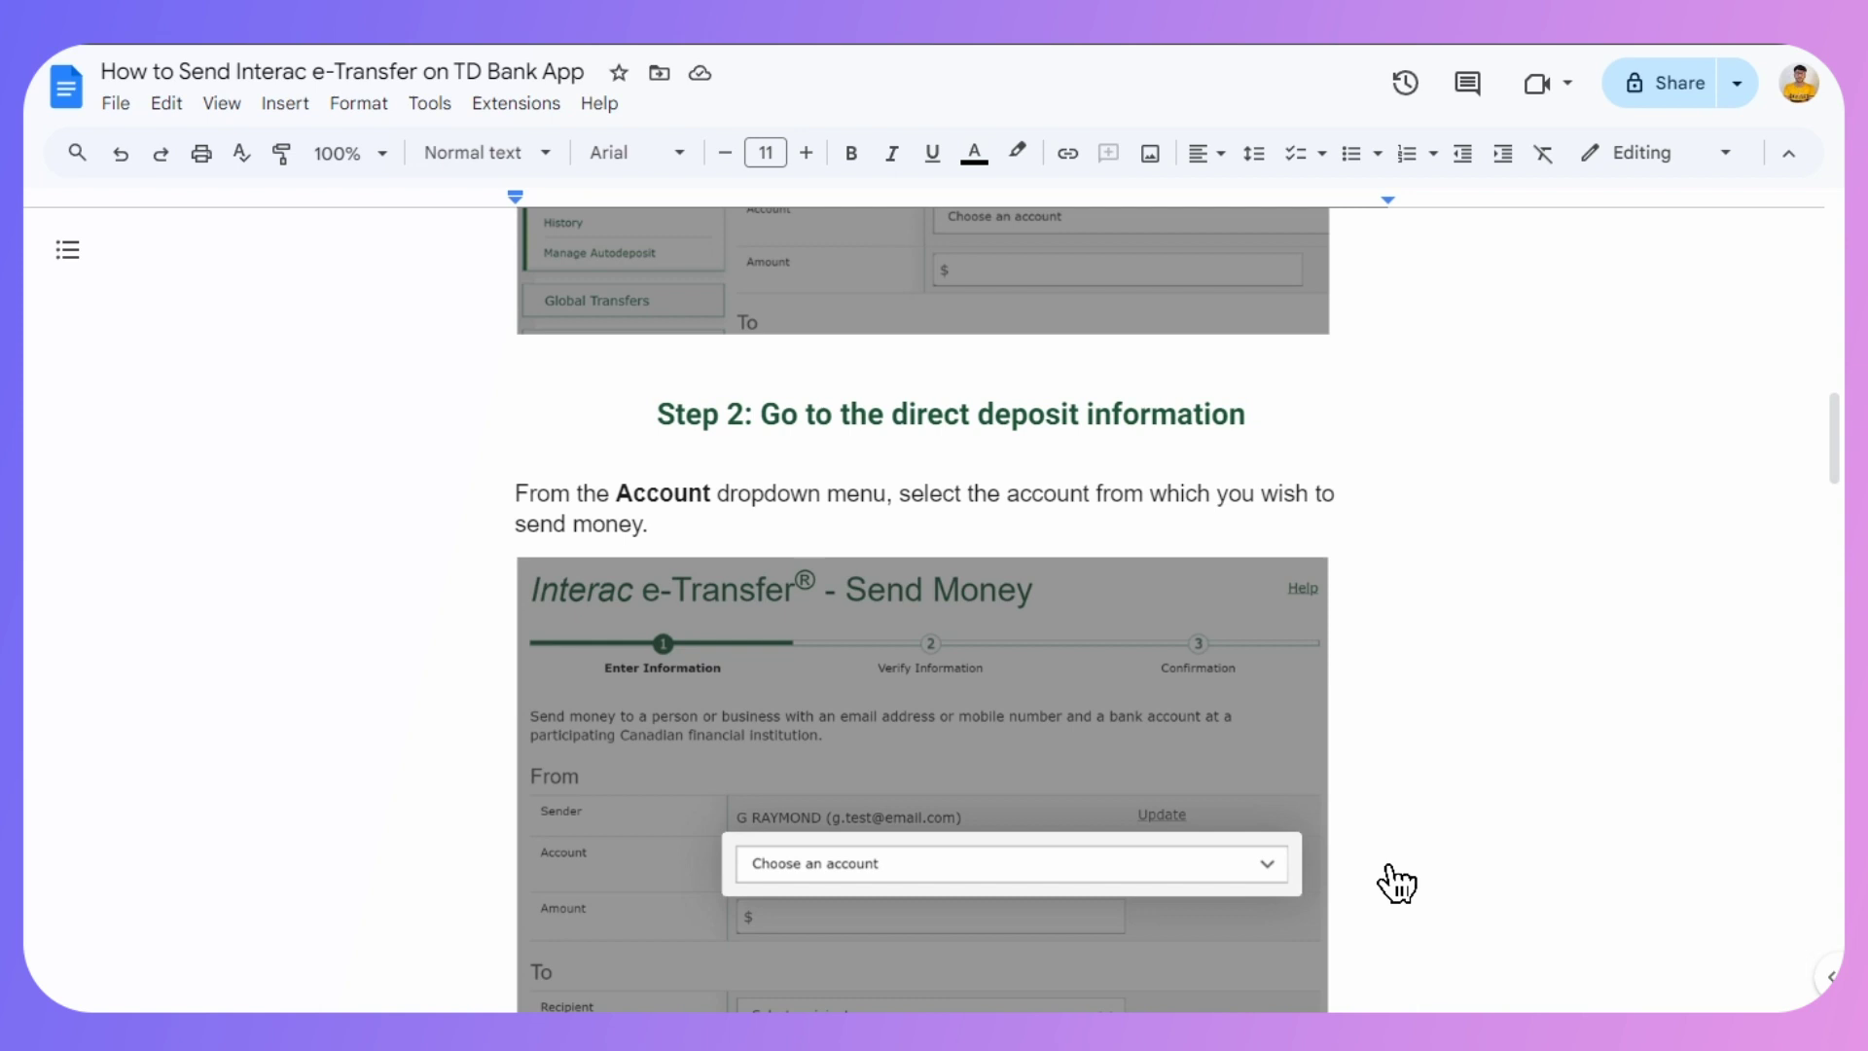
scroll(1380, 840, down, 3)
scroll(1379, 875, down, 3)
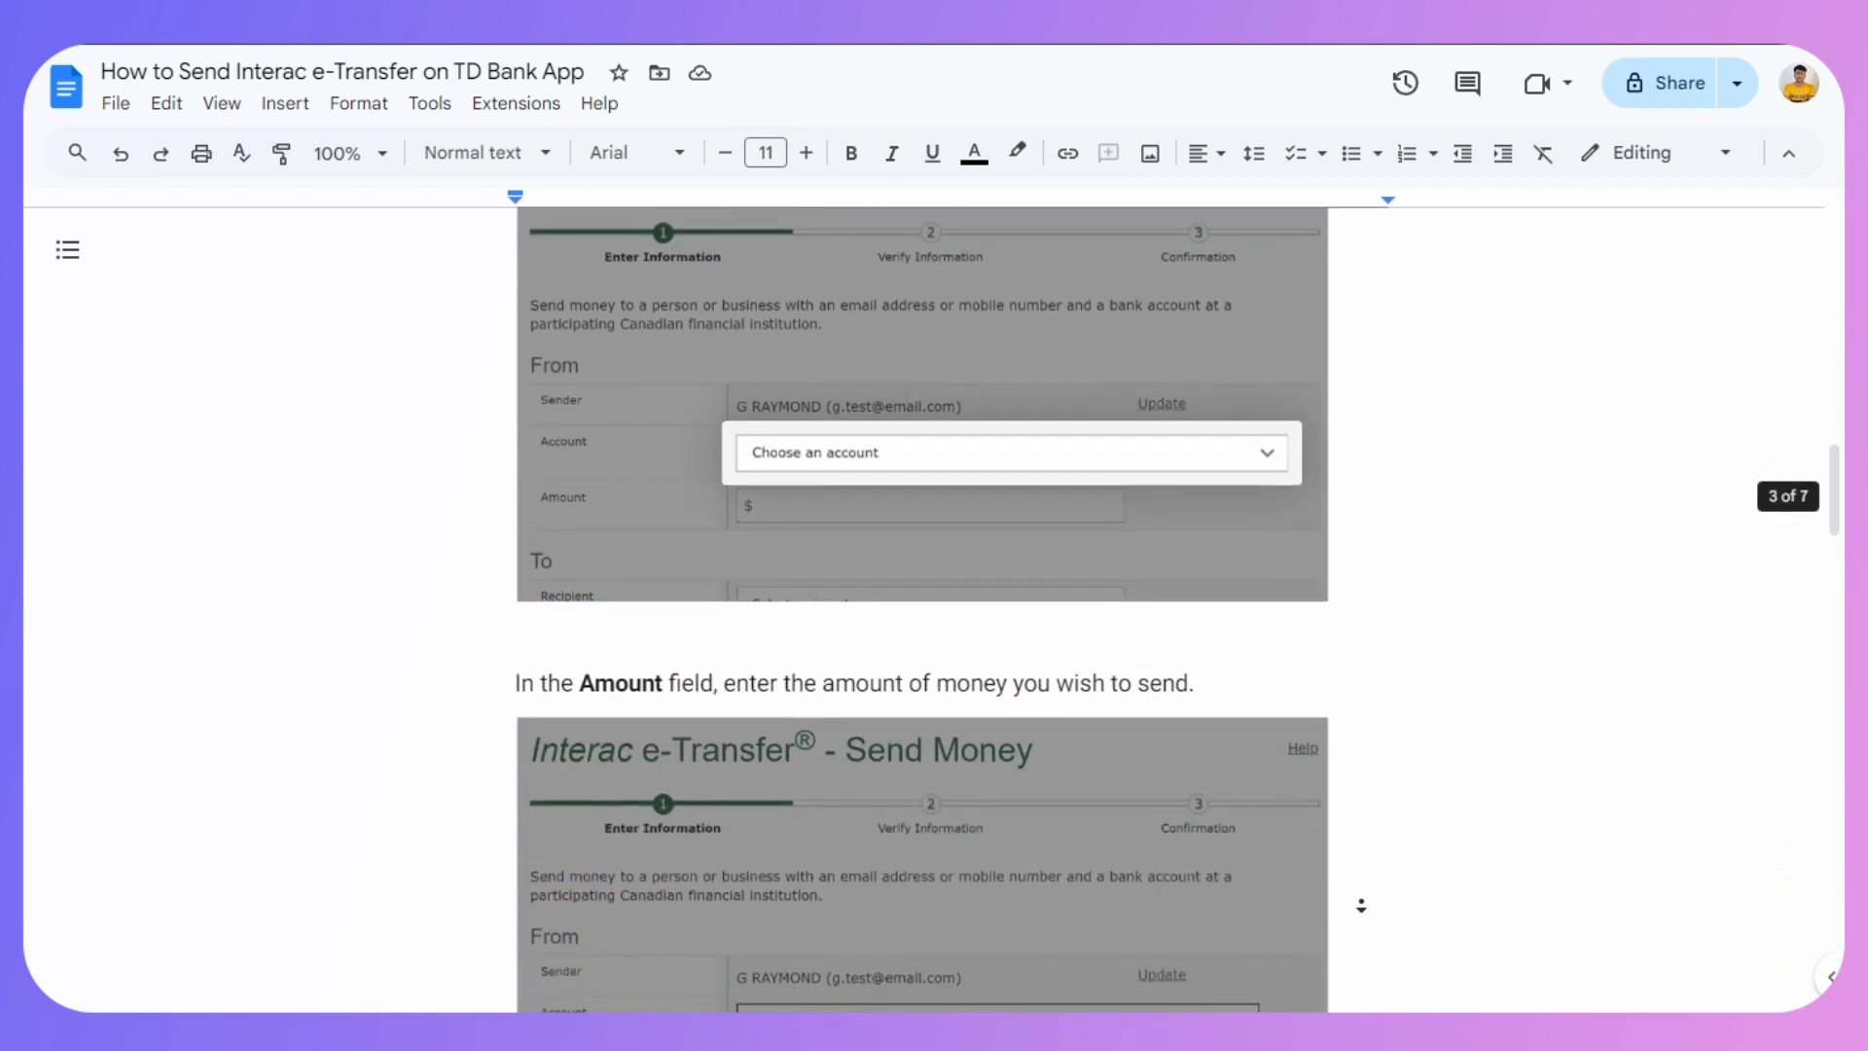
scroll(1382, 905, down, 2)
scroll(1383, 910, down, 1)
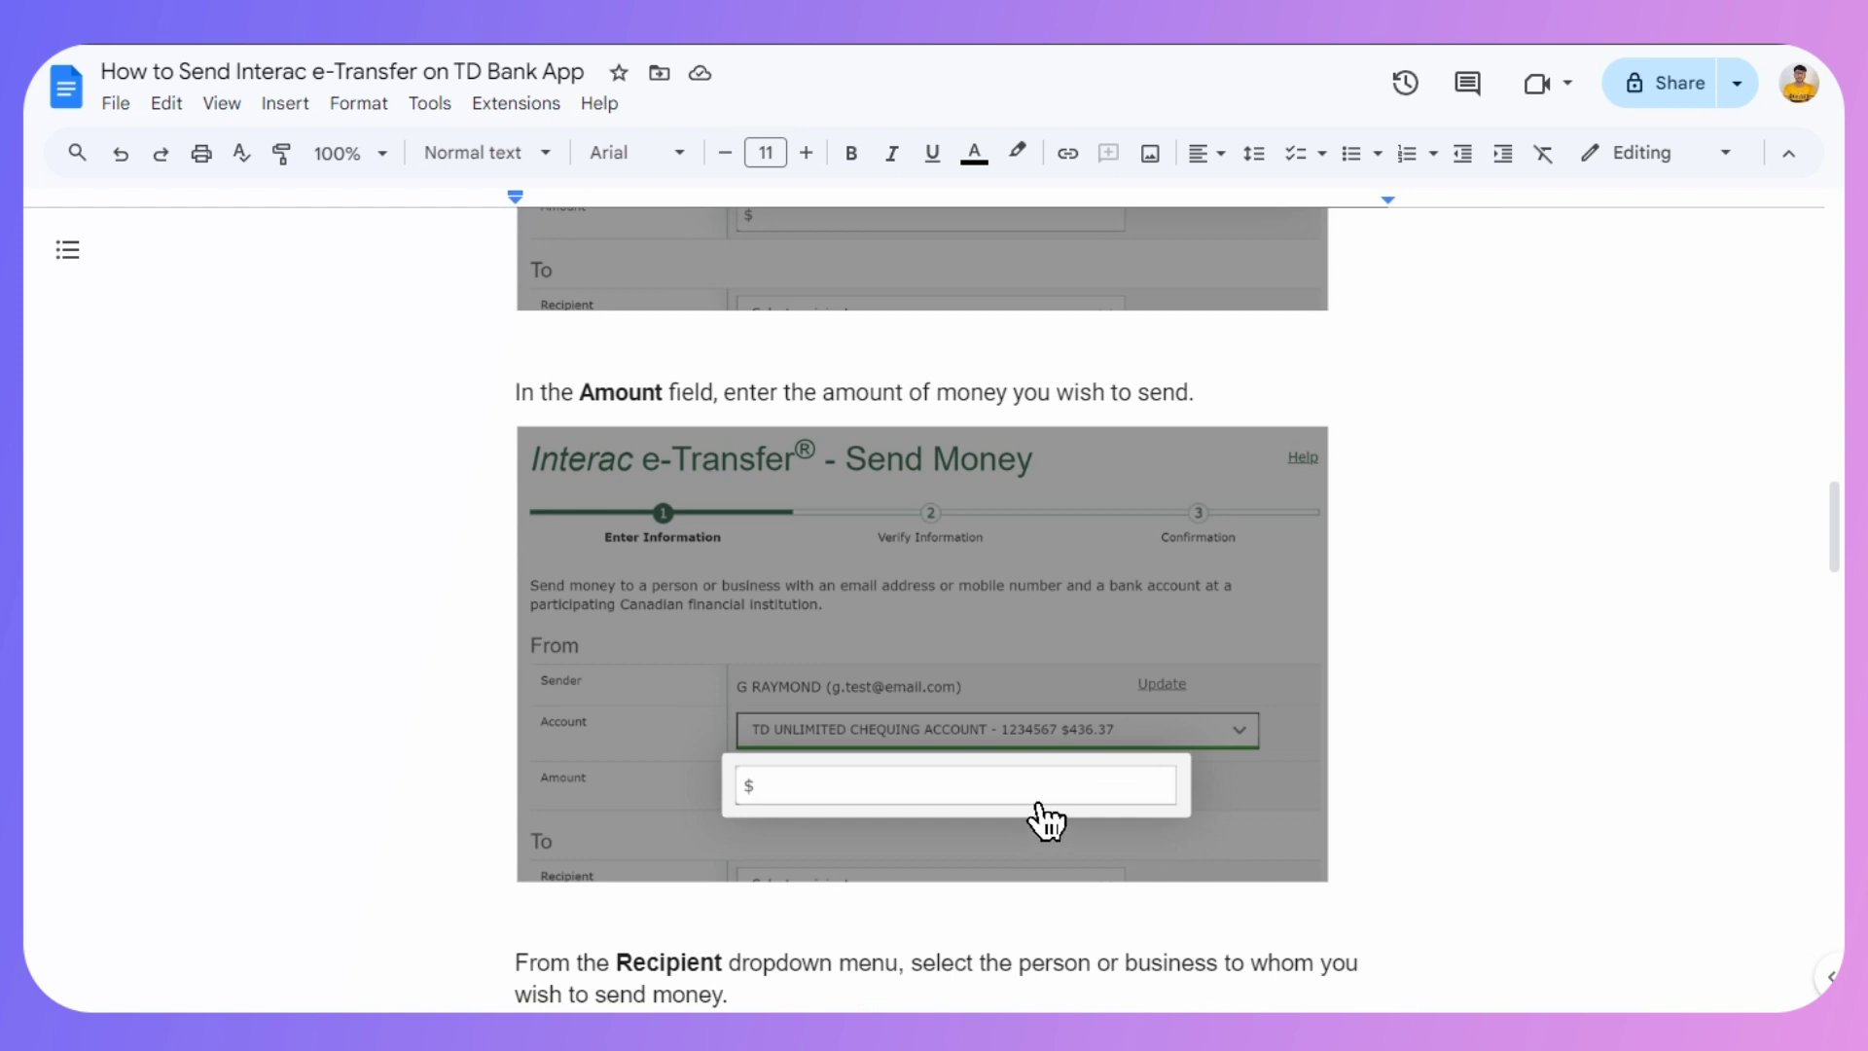
scroll(1430, 746, down, 2)
scroll(1431, 788, down, 3)
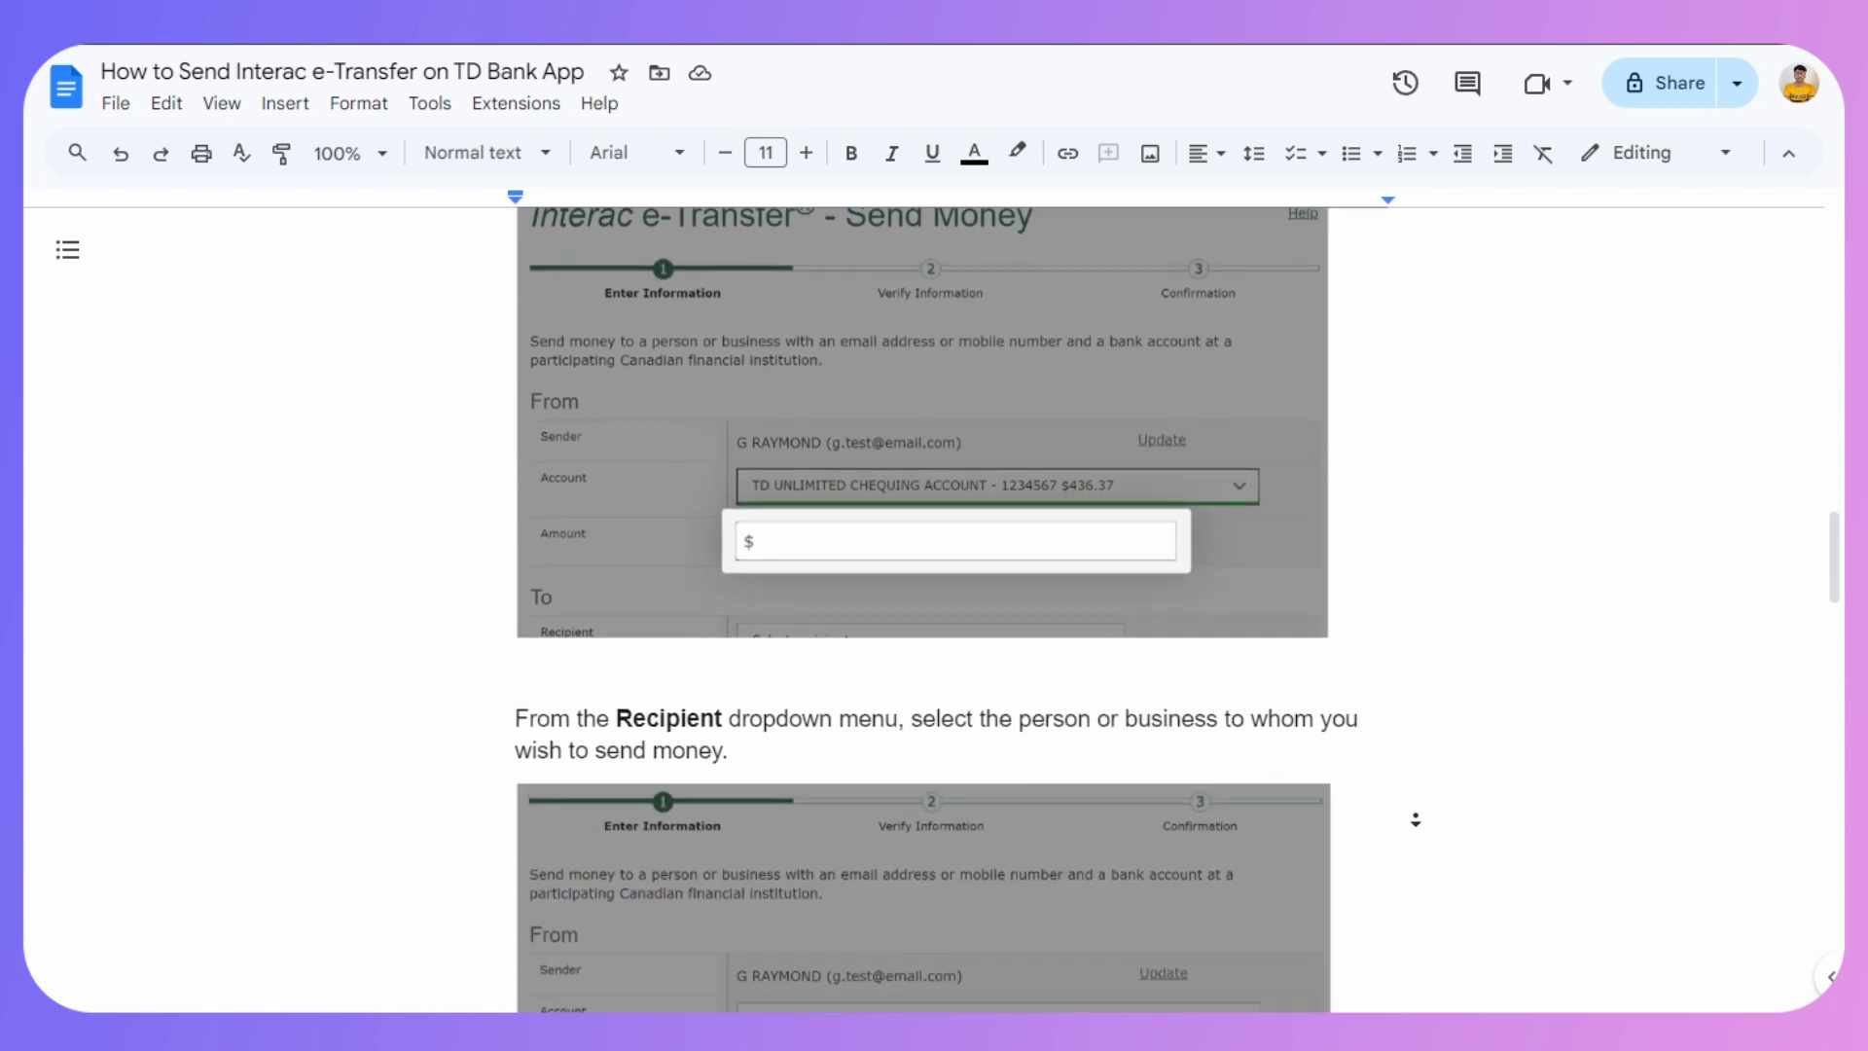
scroll(1434, 817, down, 3)
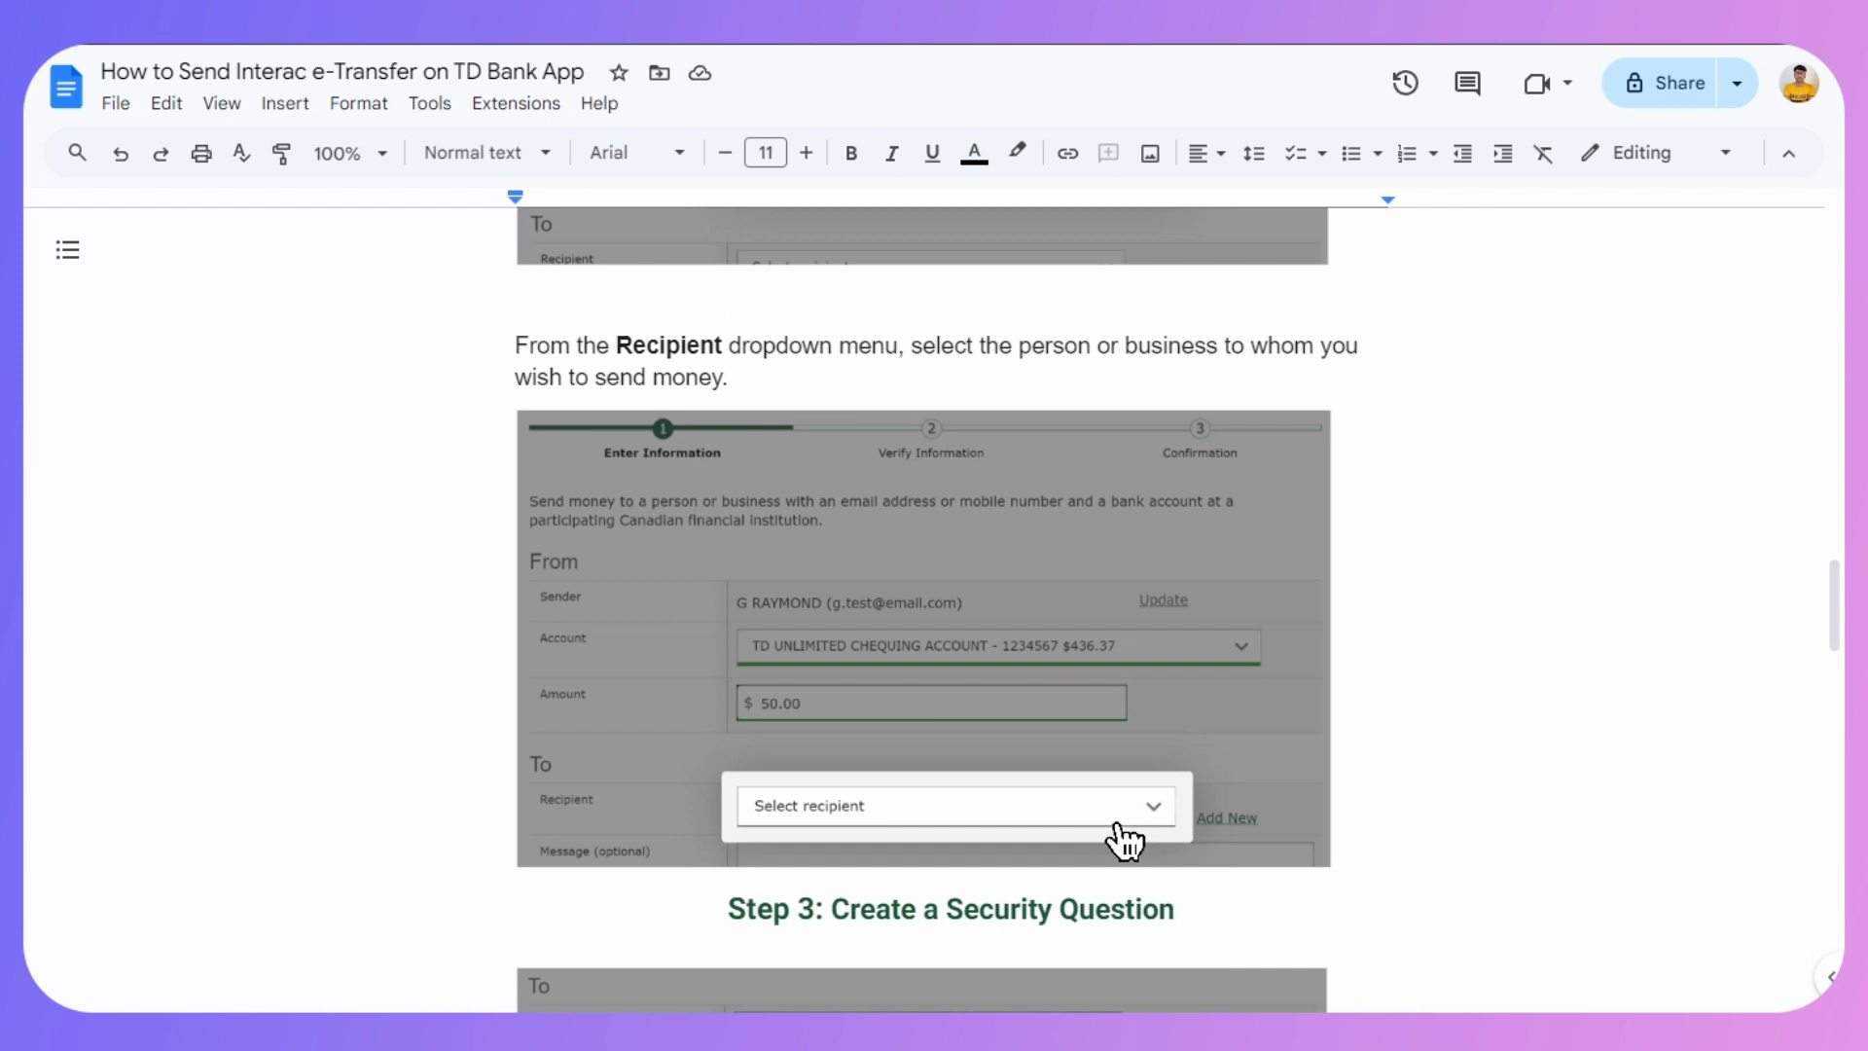
scroll(1418, 780, down, 2)
scroll(1402, 817, down, 3)
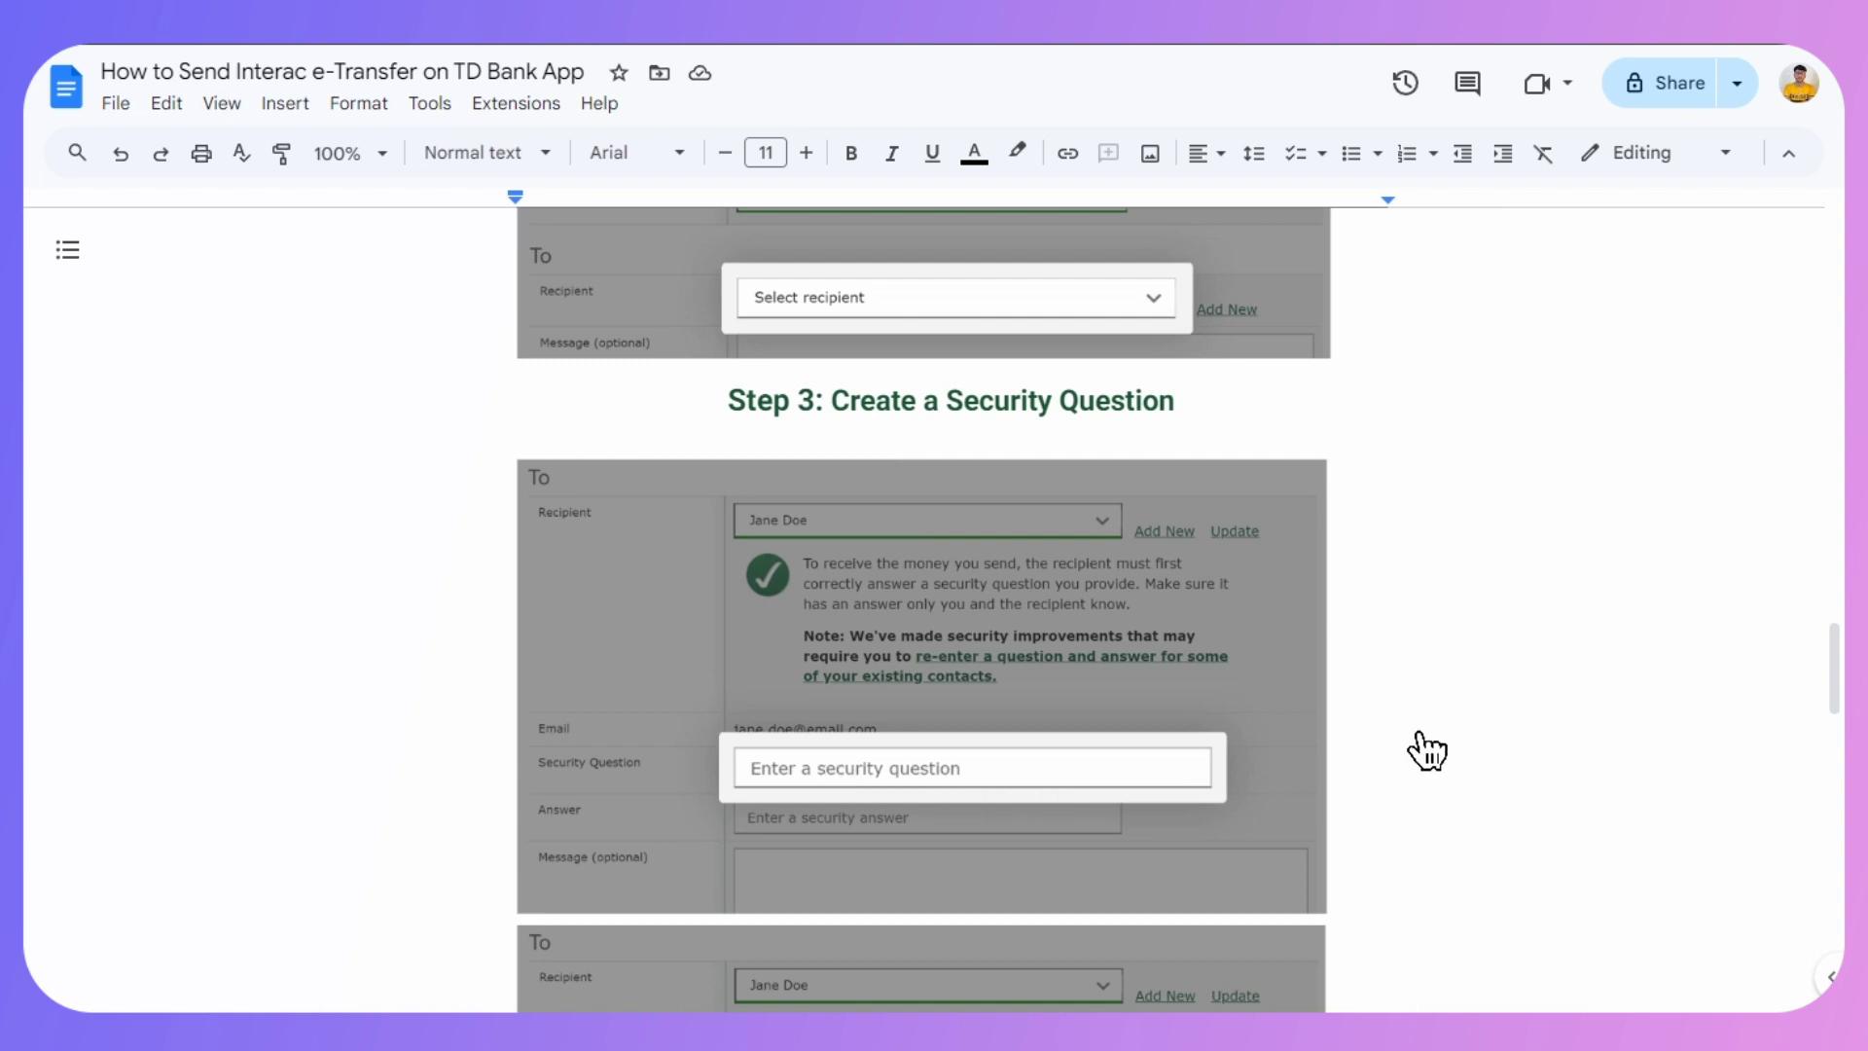
scroll(1415, 740, down, 2)
scroll(1413, 825, down, 2)
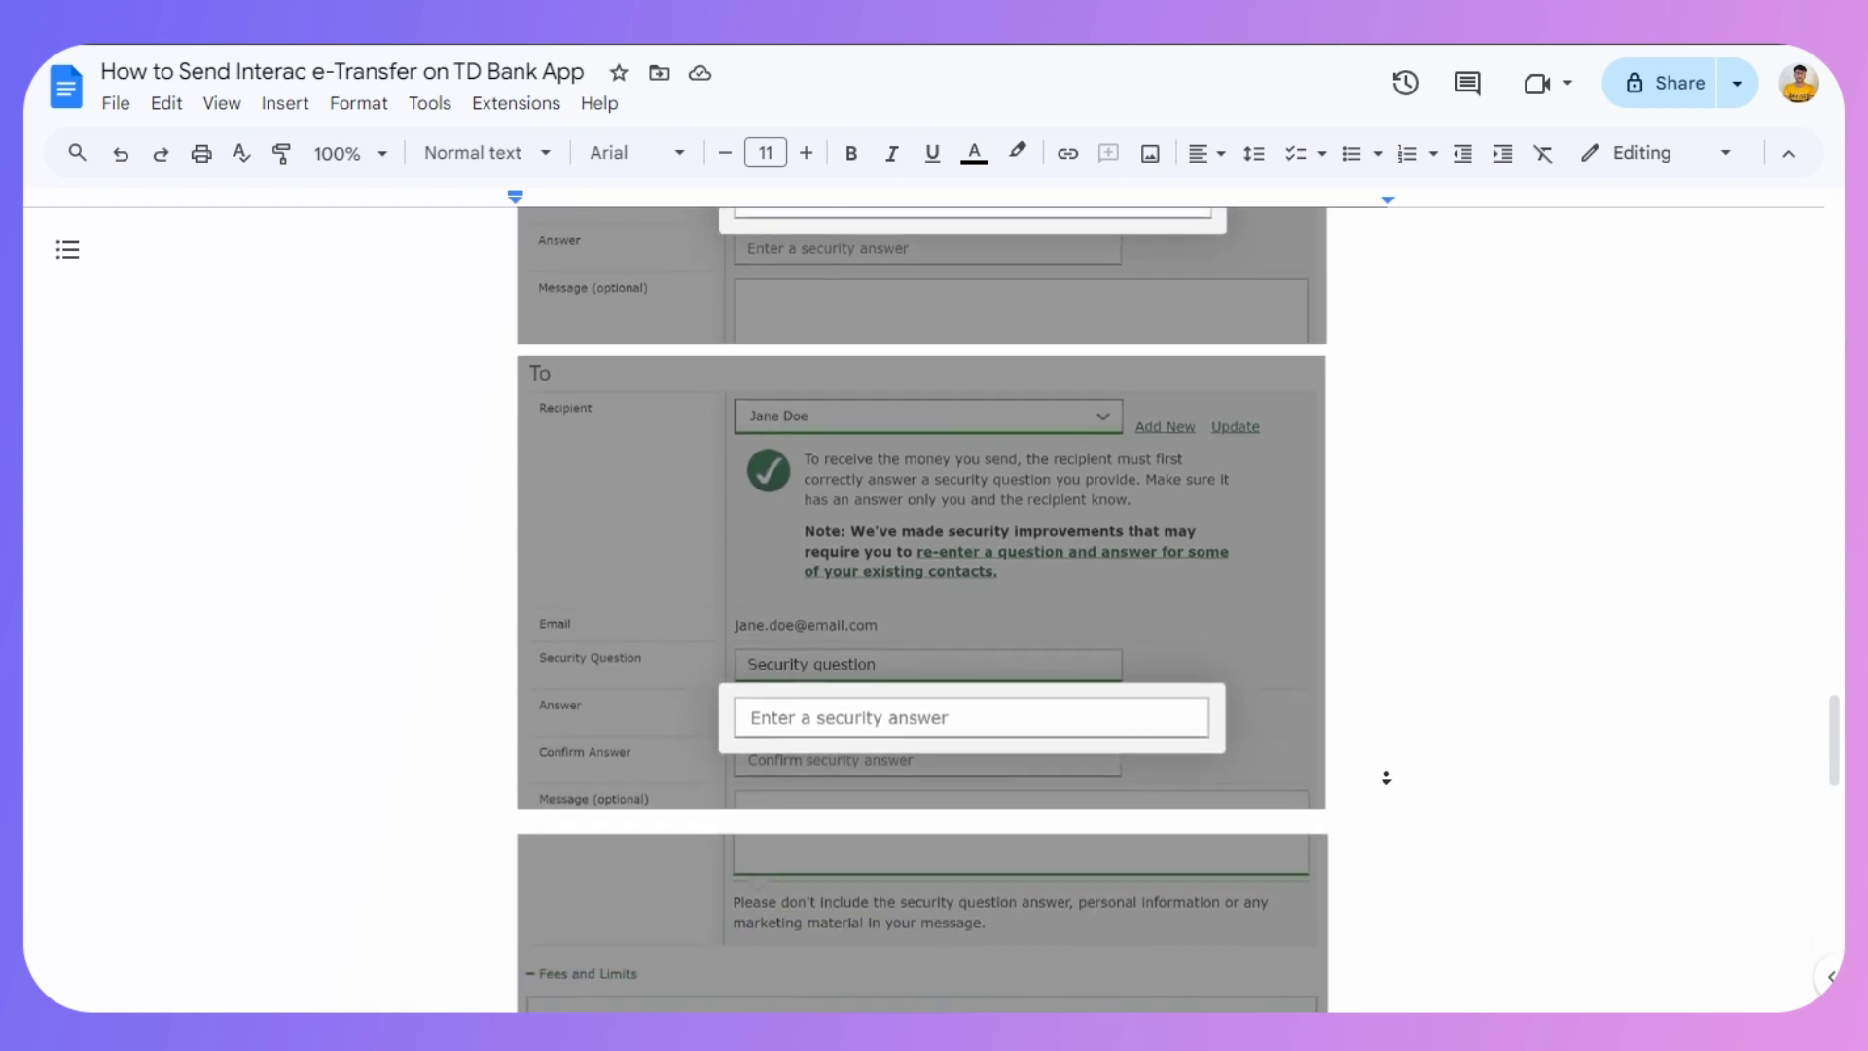
- Autoscroll through Step 4's review screenshot to the Money Sent confirmation, then back to the top
middle_click(1387, 778)
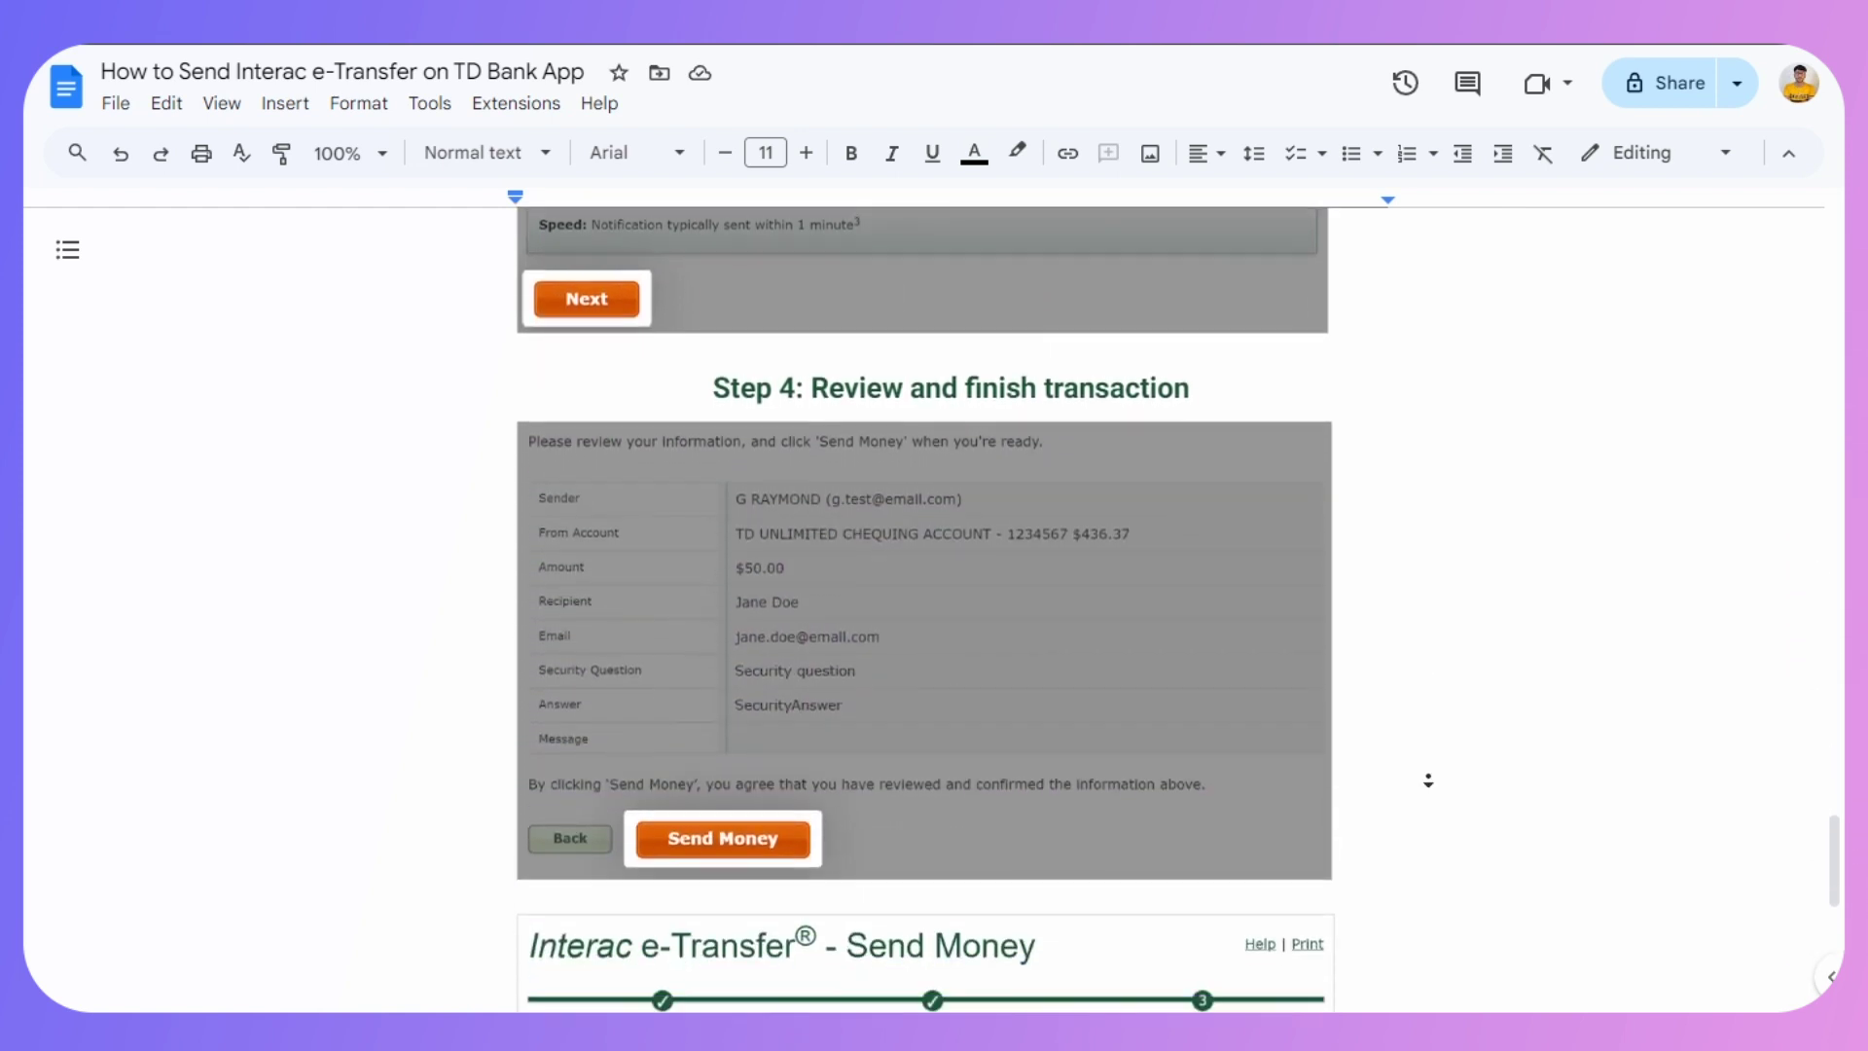
middle_click(1429, 780)
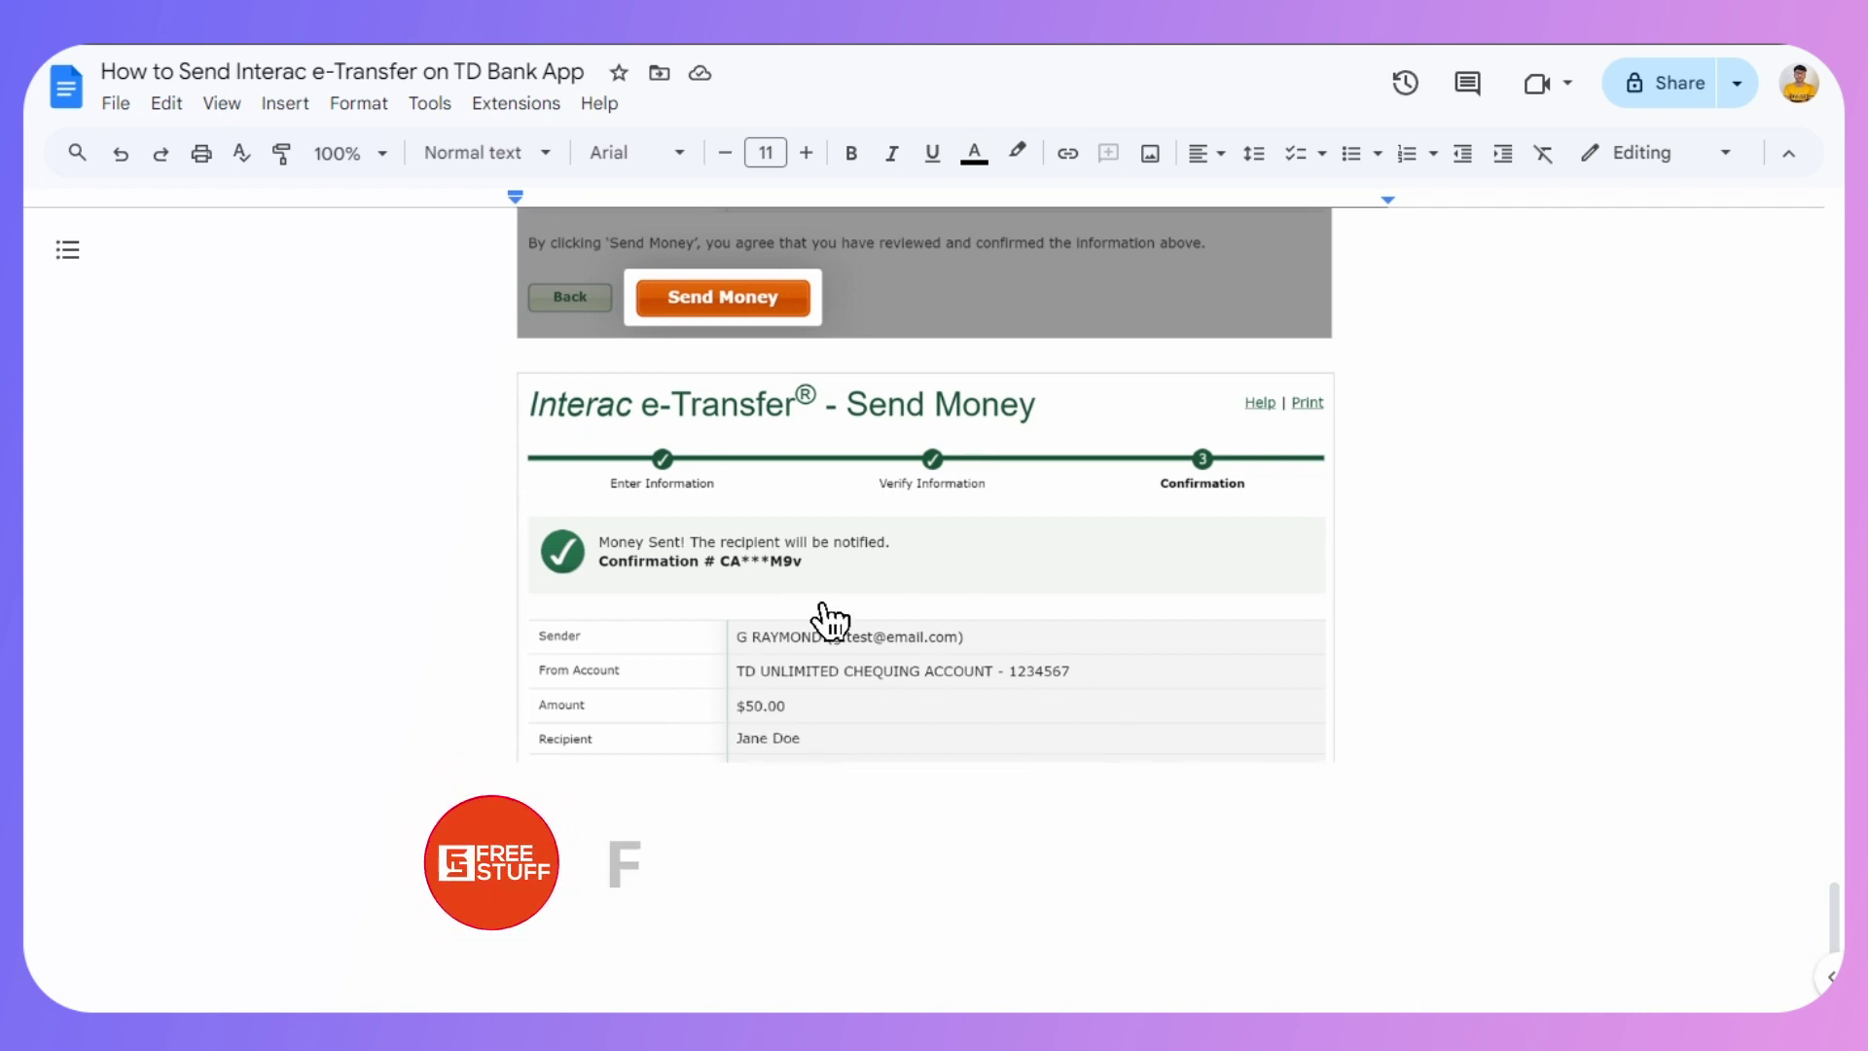
scroll(1438, 492, up, 5)
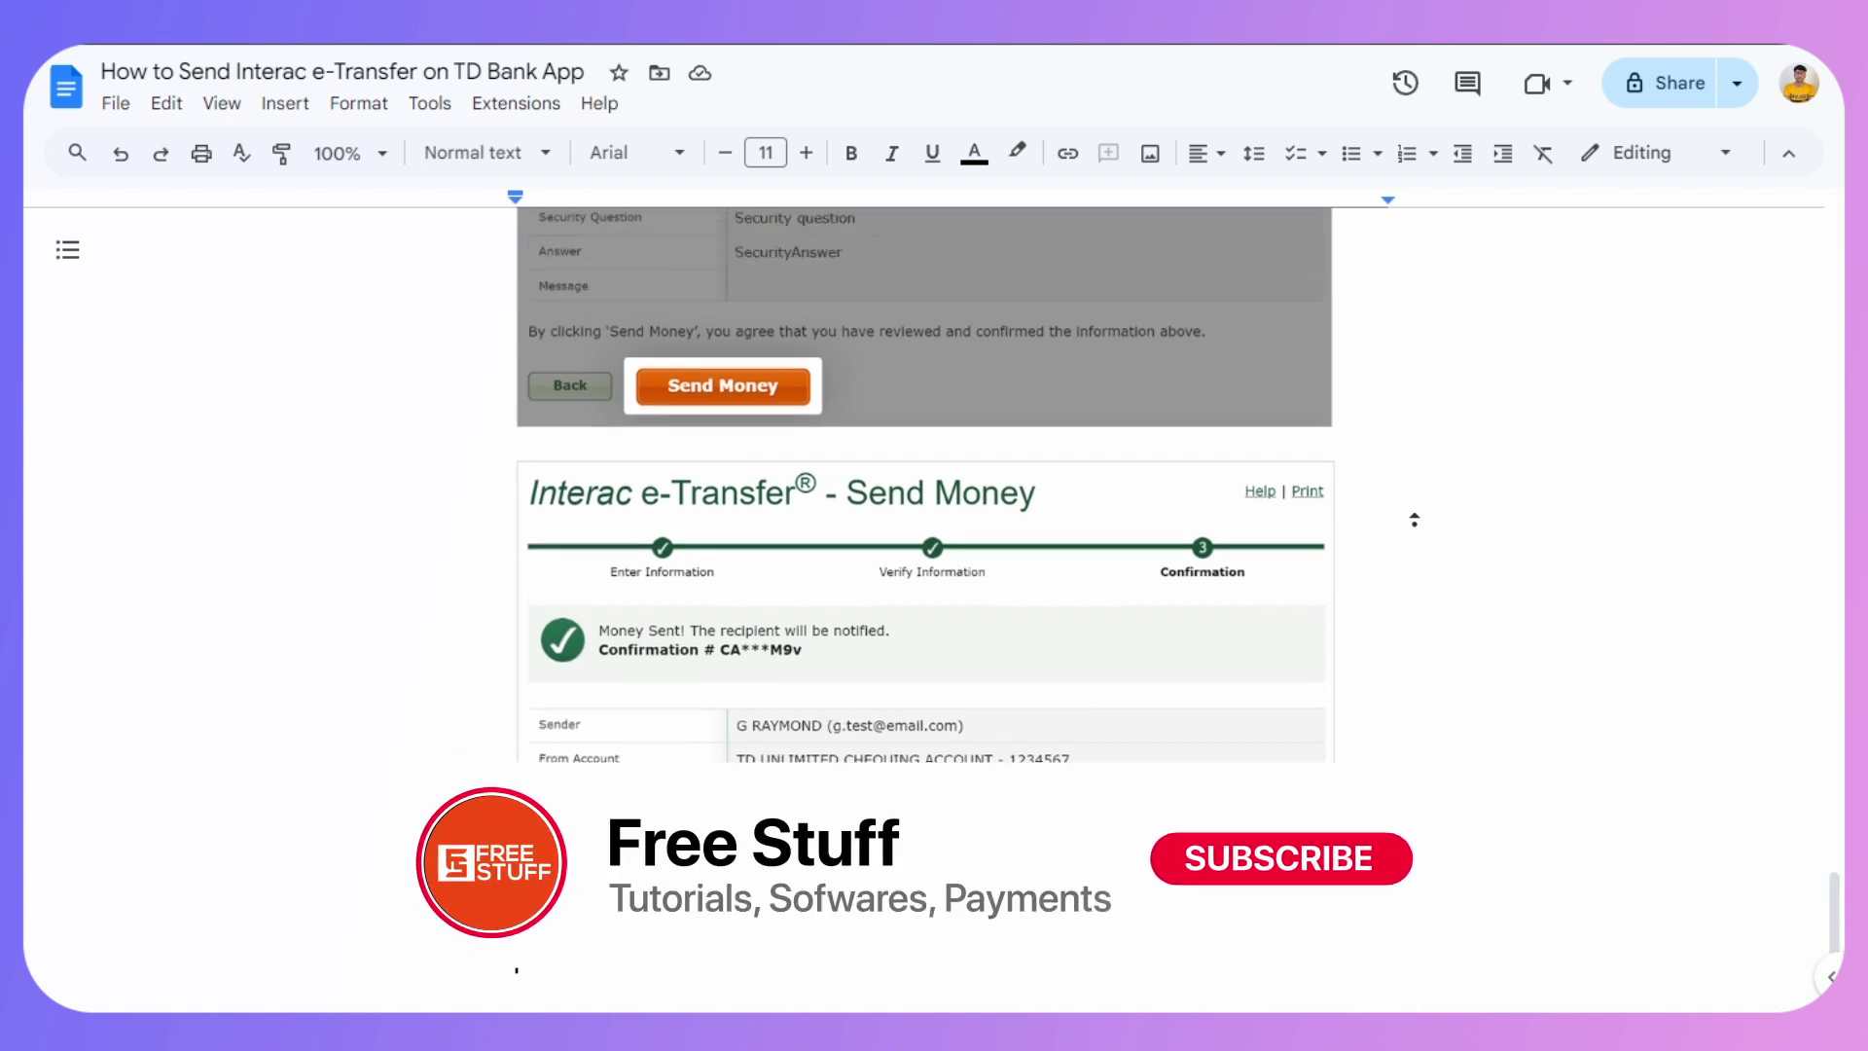
scroll(1438, 491, up, 8)
scroll(1438, 491, up, 8)
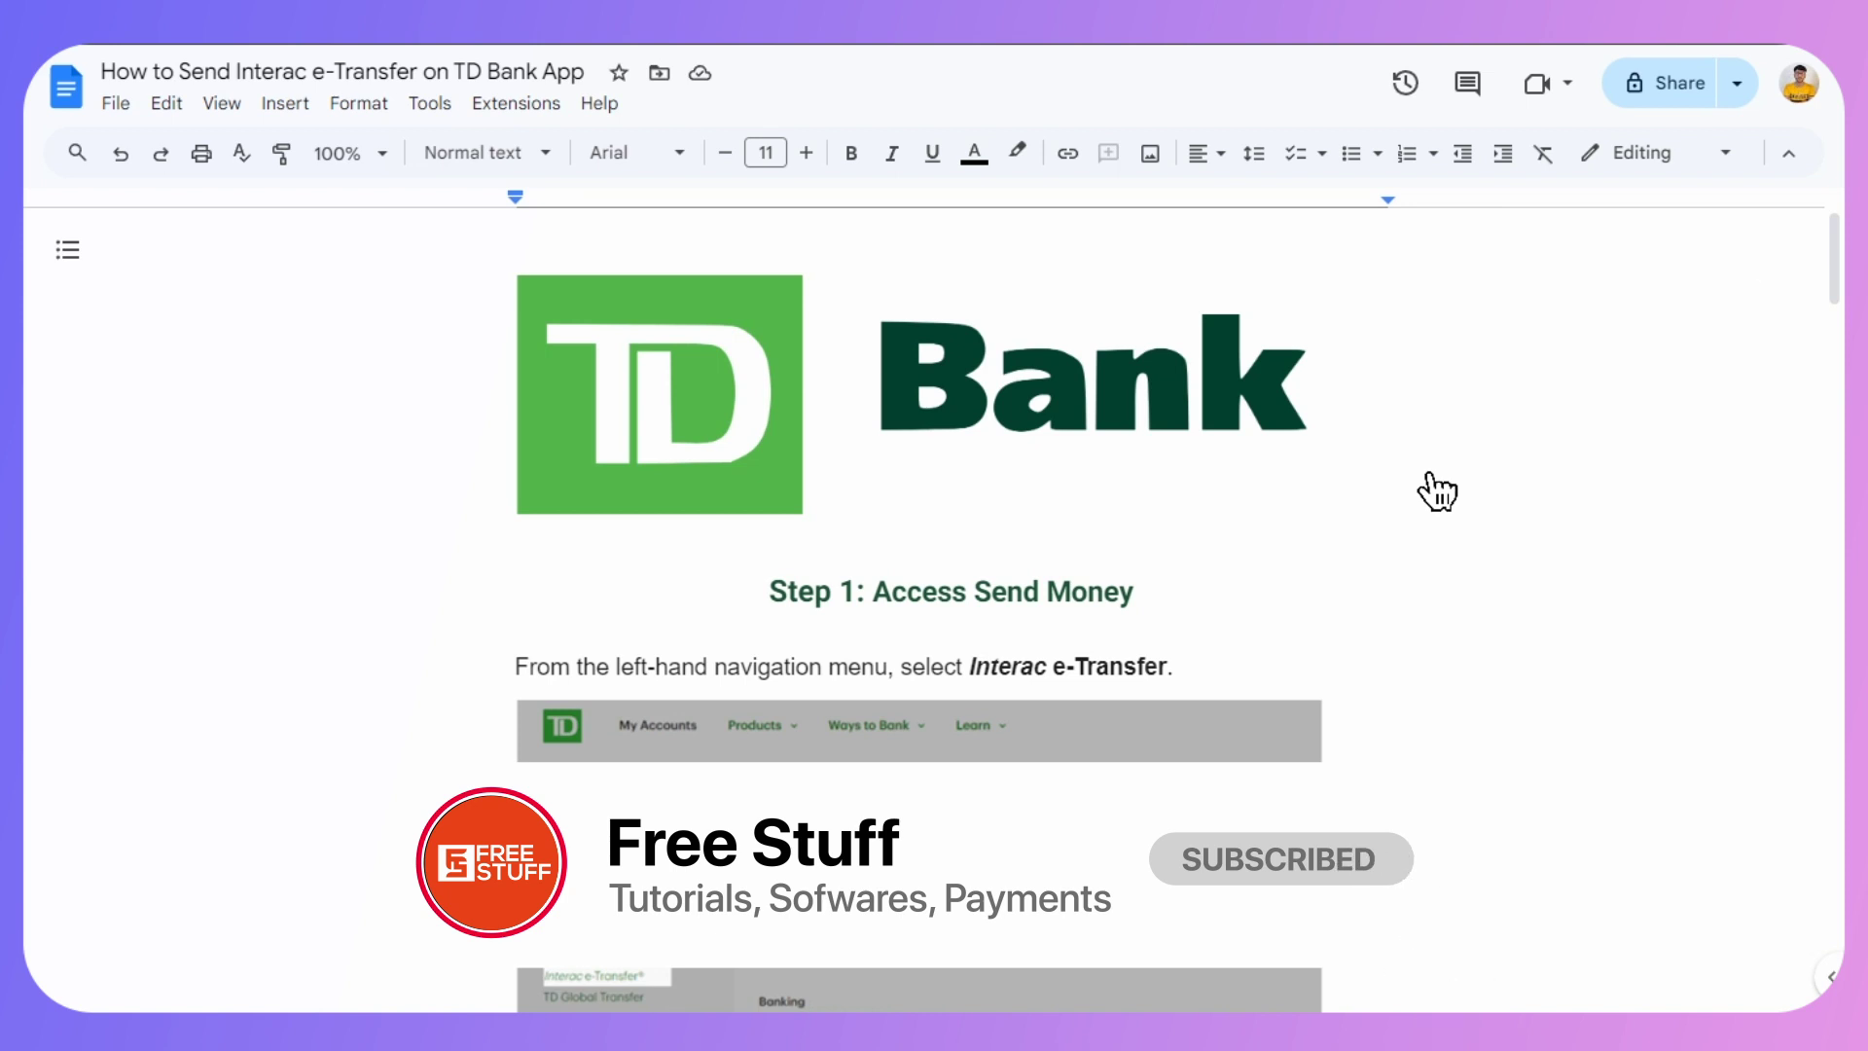